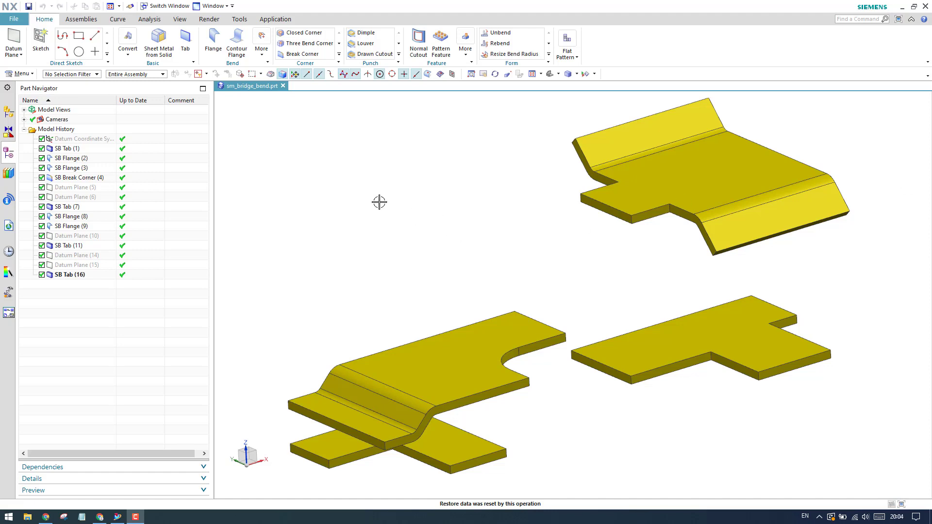
Step: Open the Bend group's More gallery, narrow the Part Navigator, and orbit to a top-down angle
{"action": "left_click", "coordinate": [261, 43]}
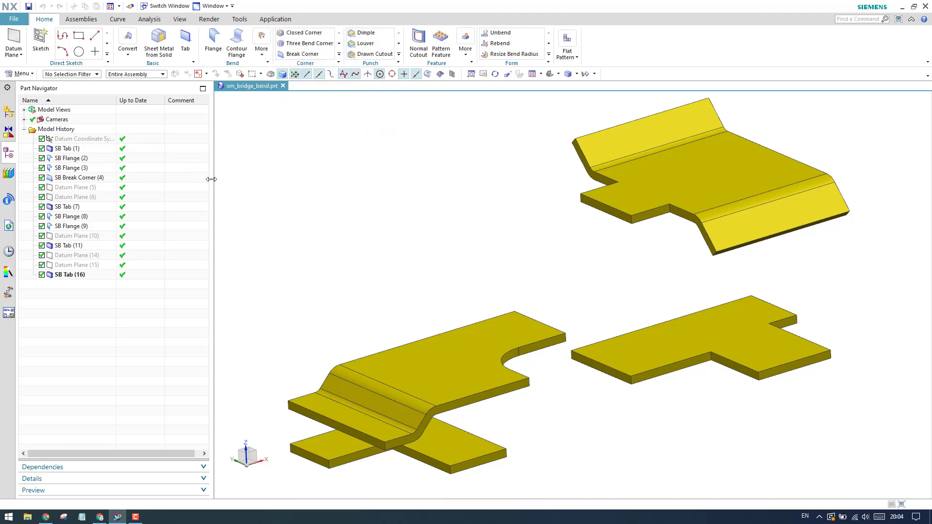
{"action": "left_click_drag", "start_coordinate": [211, 180], "coordinate": [129, 179]}
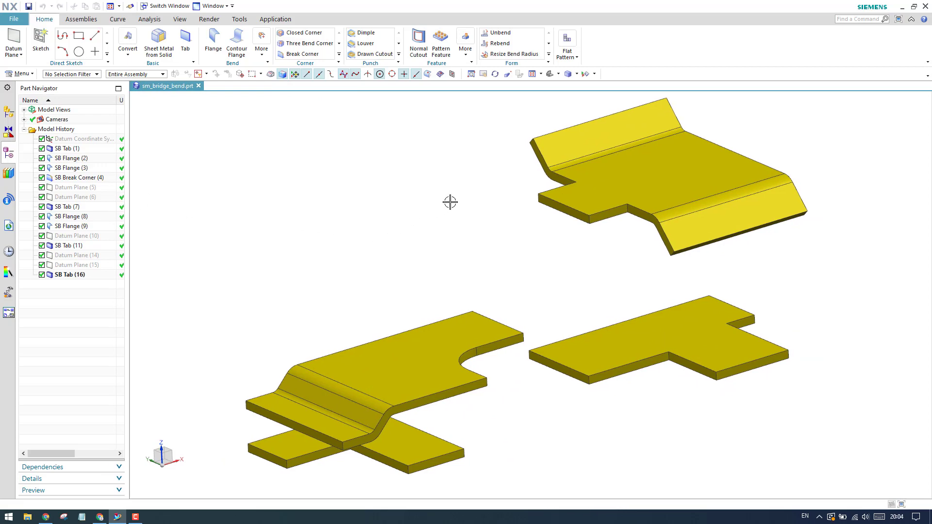
{"action": "mouse_move", "coordinate": [419, 187]}
{"action": "middle_mouse_down"}
{"action": "mouse_move", "coordinate": [397, 162]}
{"action": "mouse_move", "coordinate": [410, 198]}
{"action": "middle_mouse_up"}
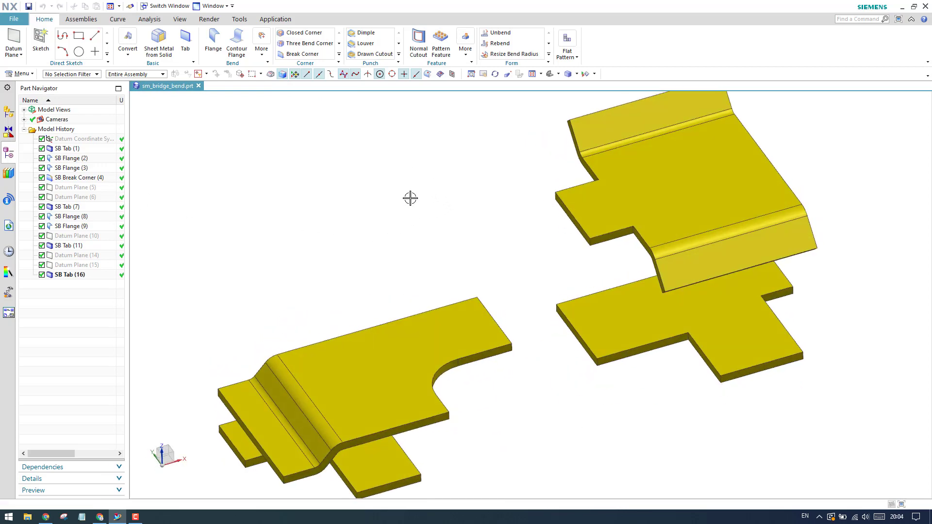
Step: Start a Bridge Bend and keep its Type as Z or U Transition with Finite 10.0 mm width
{"action": "left_click", "coordinate": [267, 57]}
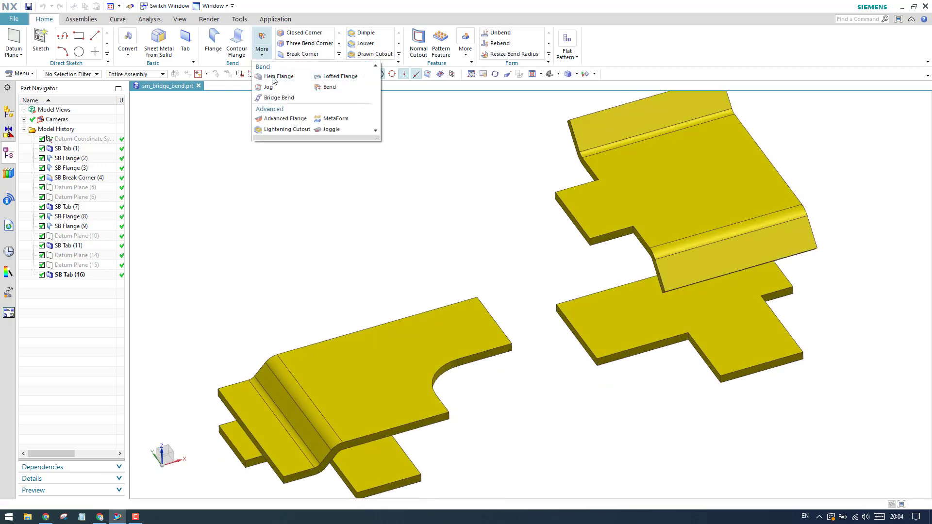
{"action": "left_click", "coordinate": [278, 99]}
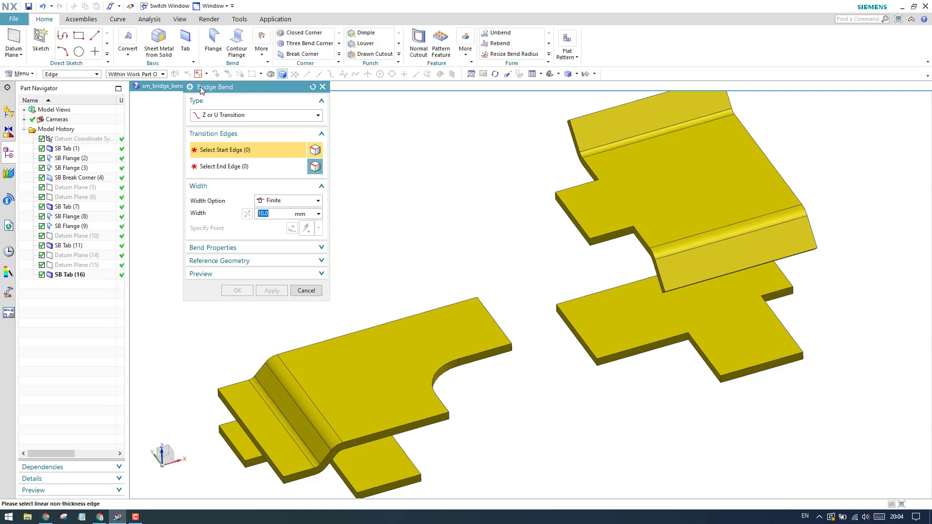
{"action": "scroll", "coordinate": [461, 107], "scroll_direction": "down", "scroll_amount": 3}
{"action": "scroll", "coordinate": [474, 231], "scroll_direction": "up", "scroll_amount": 5}
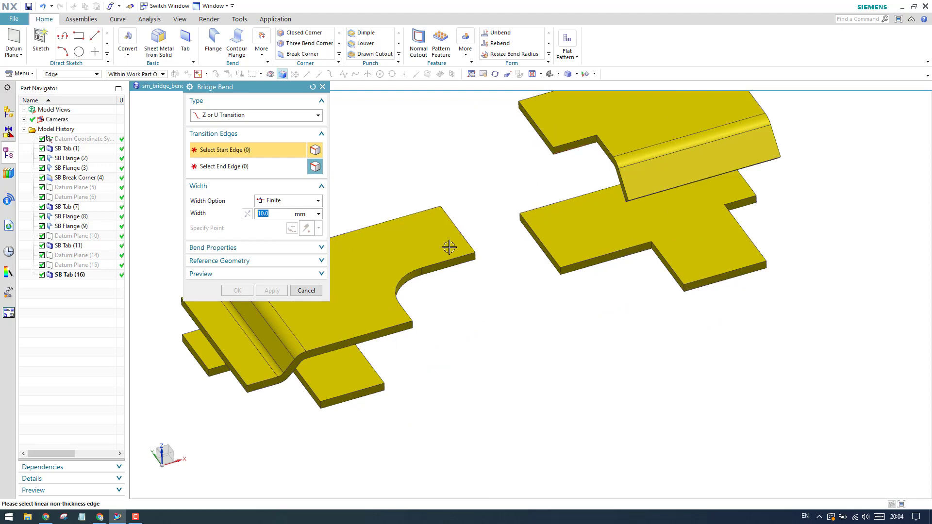
{"action": "mouse_move", "coordinate": [524, 170]}
{"action": "middle_mouse_down"}
{"action": "mouse_move", "coordinate": [517, 152]}
{"action": "mouse_move", "coordinate": [516, 160]}
{"action": "middle_mouse_up"}
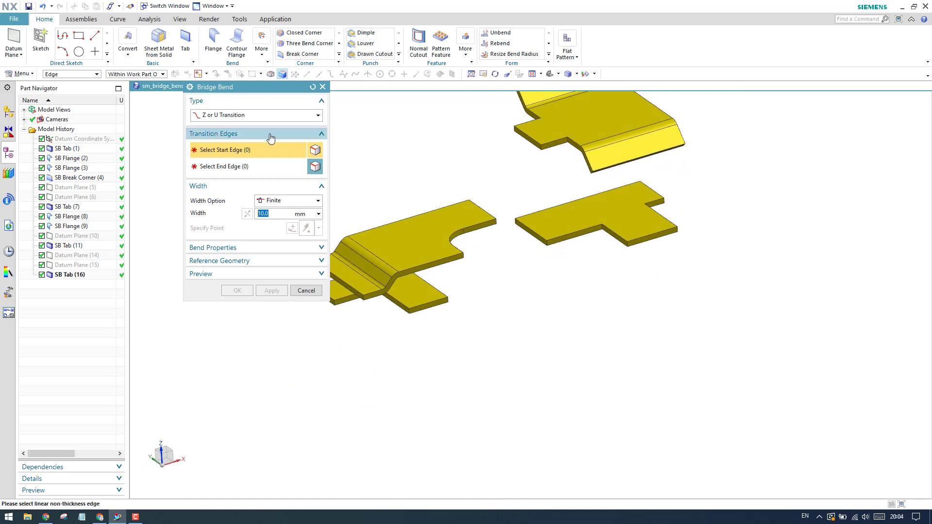
{"action": "left_click", "coordinate": [225, 117]}
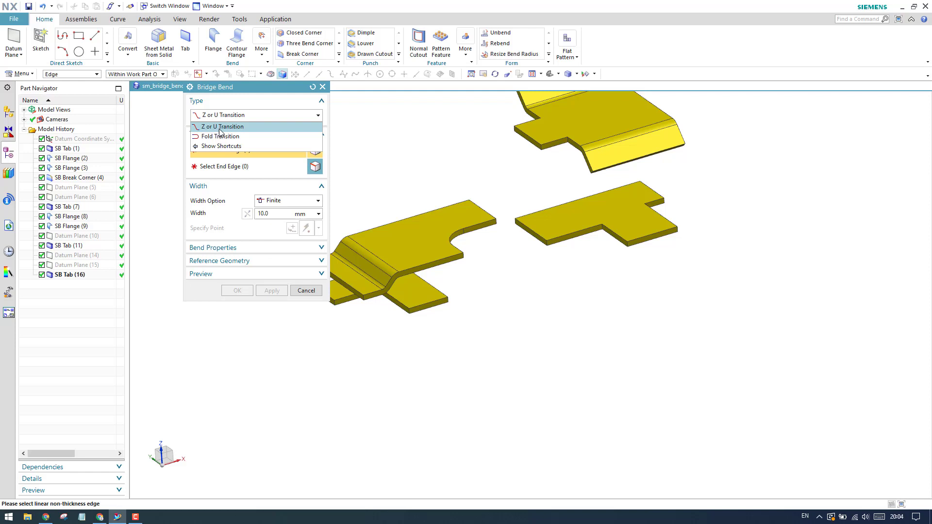
{"action": "left_click", "coordinate": [221, 128]}
{"action": "scroll", "coordinate": [520, 167], "scroll_direction": "up", "scroll_amount": 2}
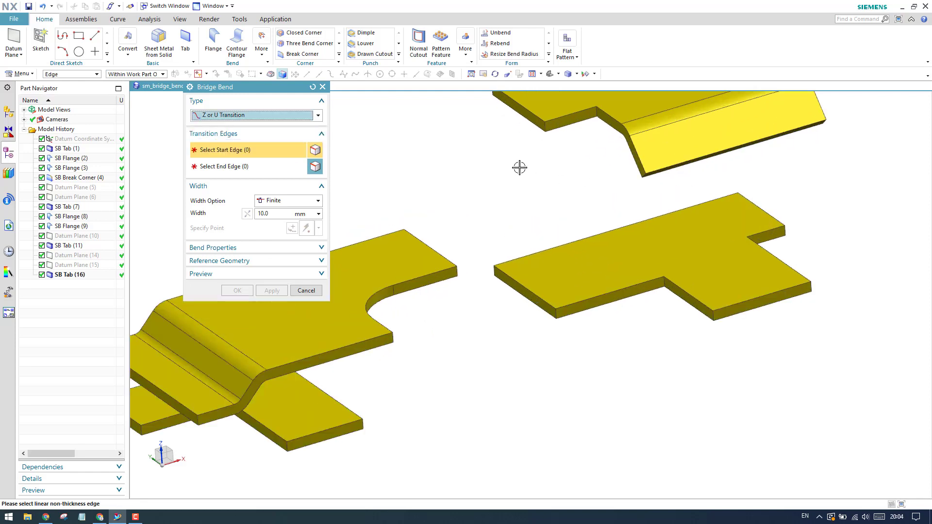
{"action": "scroll", "coordinate": [548, 168], "scroll_direction": "down", "scroll_amount": 1}
{"action": "scroll", "coordinate": [549, 168], "scroll_direction": "up", "scroll_amount": 1}
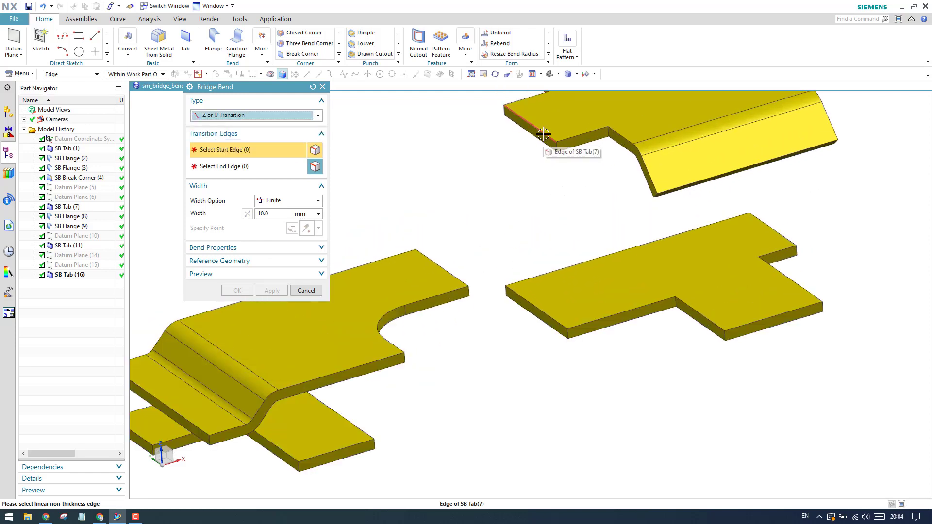
Step: Pick the upper tab edge as start and the lower tab edge as end, anchored at the edge endpoint
{"action": "left_click", "coordinate": [544, 135]}
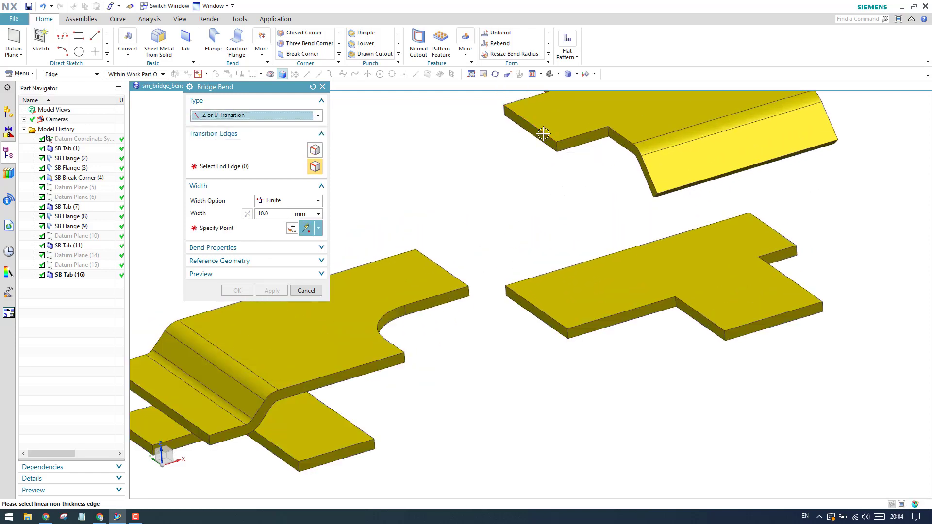
{"action": "left_click", "coordinate": [458, 279]}
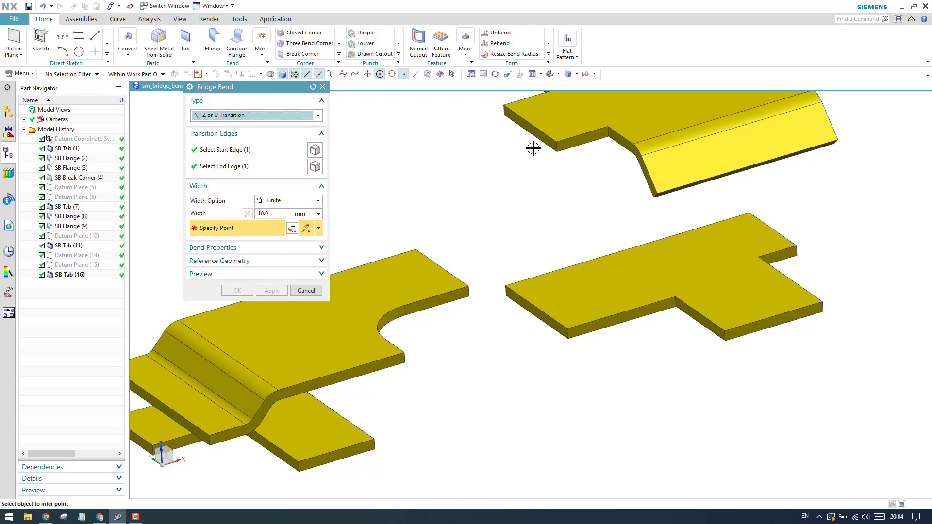
{"action": "scroll", "coordinate": [534, 147], "scroll_direction": "up", "scroll_amount": 3}
{"action": "left_click", "coordinate": [599, 129]}
{"action": "scroll", "coordinate": [586, 192], "scroll_direction": "down", "scroll_amount": 5}
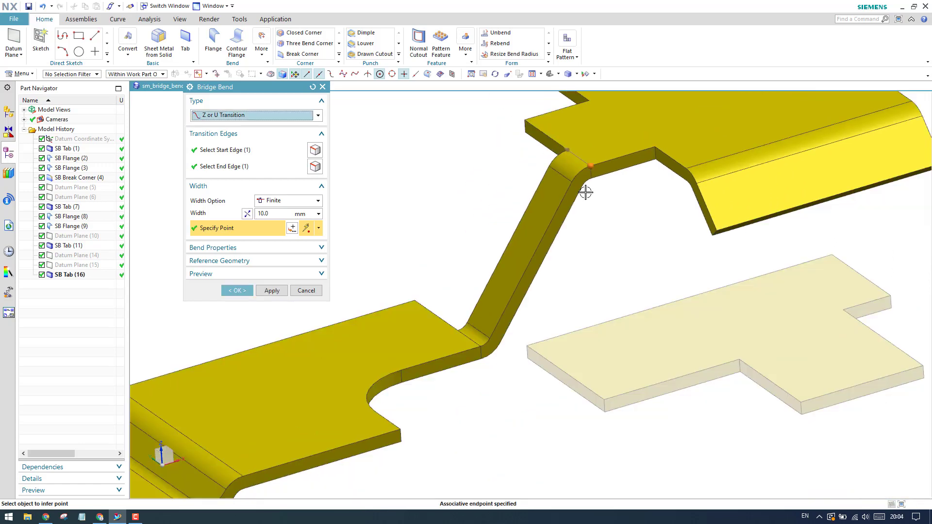
{"action": "scroll", "coordinate": [581, 194], "scroll_direction": "up", "scroll_amount": 2}
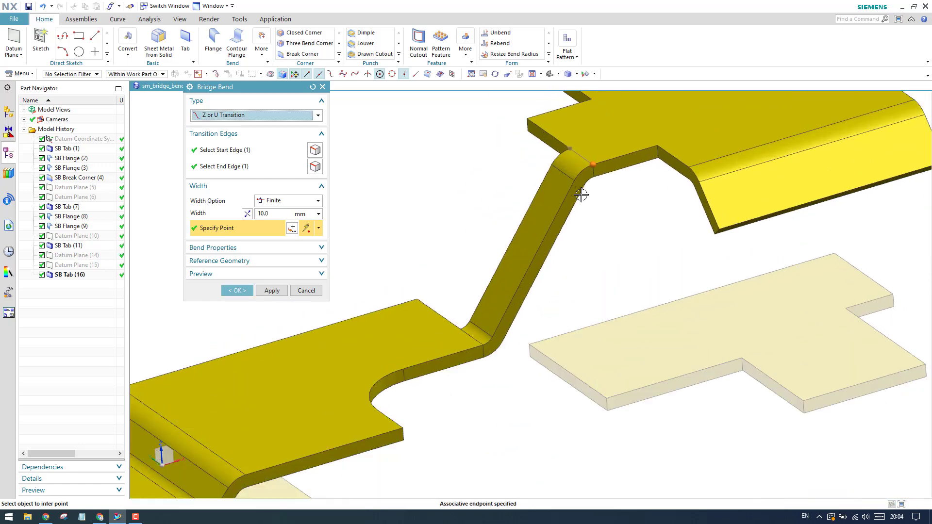
{"action": "left_click", "coordinate": [592, 160]}
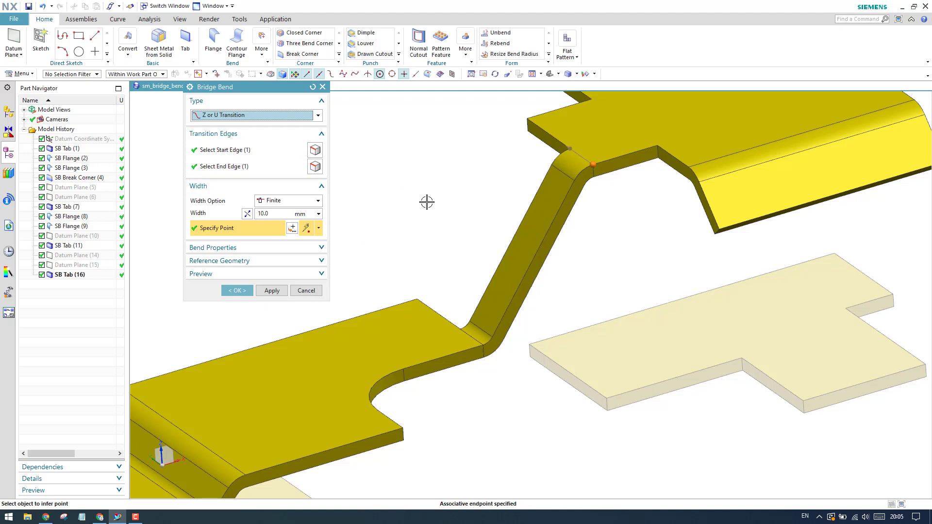
{"action": "scroll", "coordinate": [598, 134], "scroll_direction": "up", "scroll_amount": 3}
Step: Try widths with the drag handle (about 24.5 mm), then set Width Option to Full Both Edges
{"action": "left_click_drag", "start_coordinate": [537, 150], "coordinate": [438, 153]}
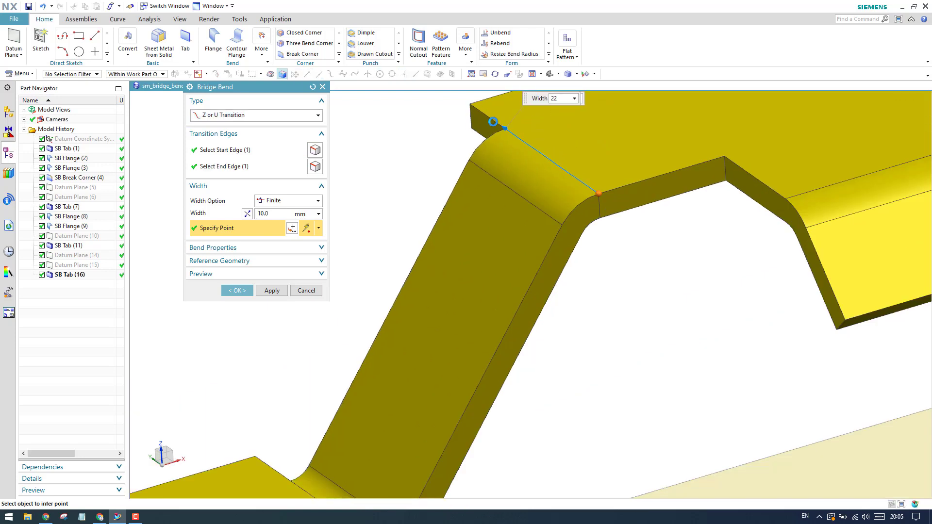
{"action": "left_click", "coordinate": [291, 201]}
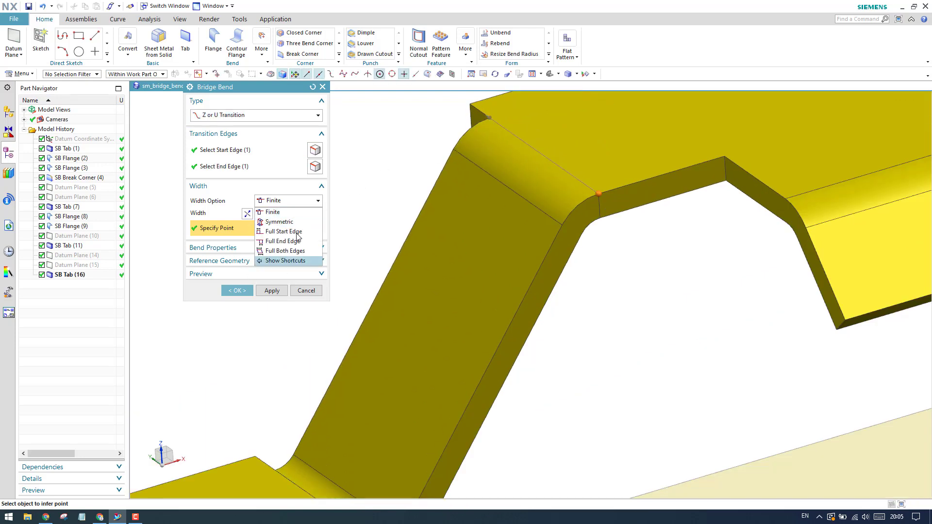
{"action": "left_click", "coordinate": [289, 213]}
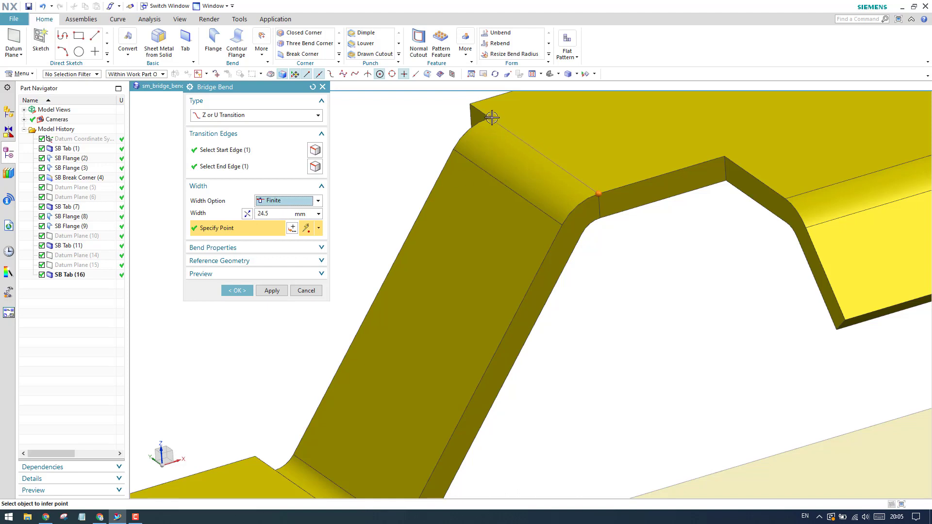
{"action": "left_click_drag", "start_coordinate": [492, 117], "coordinate": [502, 127]}
{"action": "left_click", "coordinate": [280, 200]}
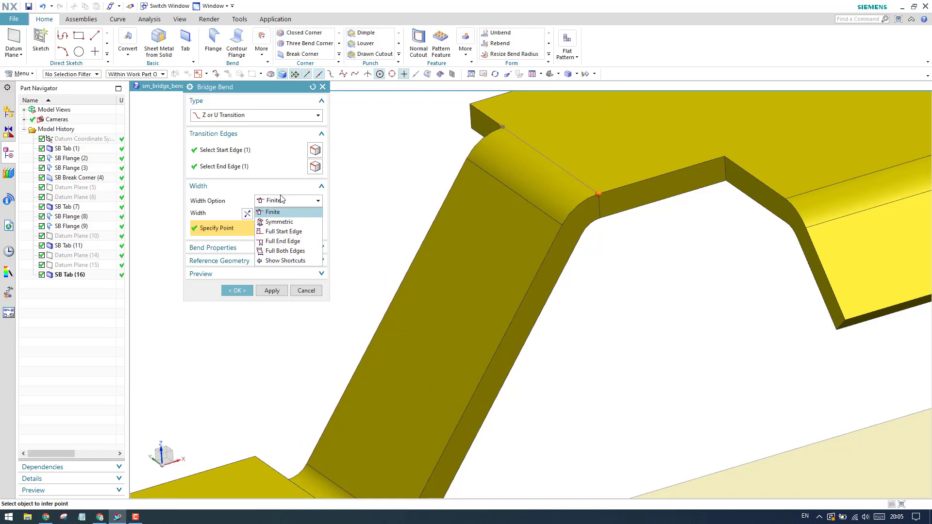
{"action": "left_click", "coordinate": [285, 251]}
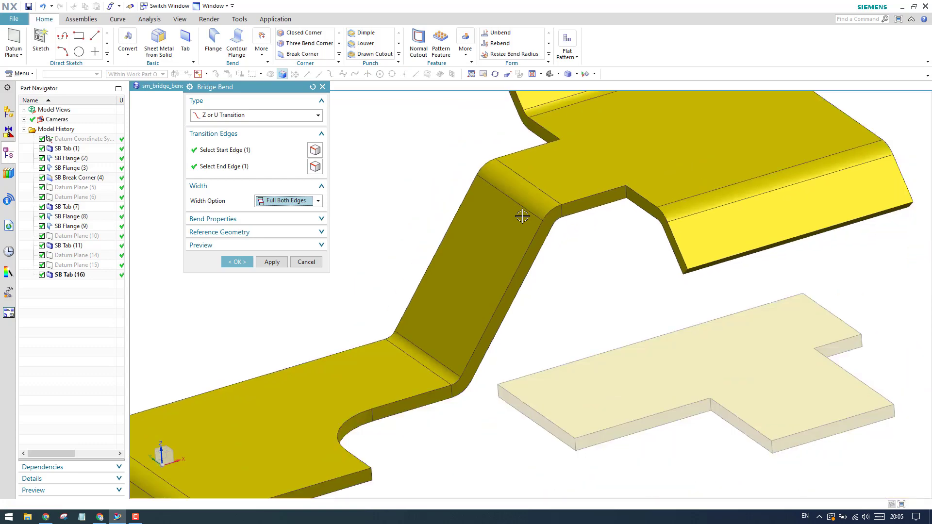
{"action": "scroll", "coordinate": [522, 216], "scroll_direction": "down", "scroll_amount": 2}
{"action": "scroll", "coordinate": [526, 208], "scroll_direction": "up", "scroll_amount": 2}
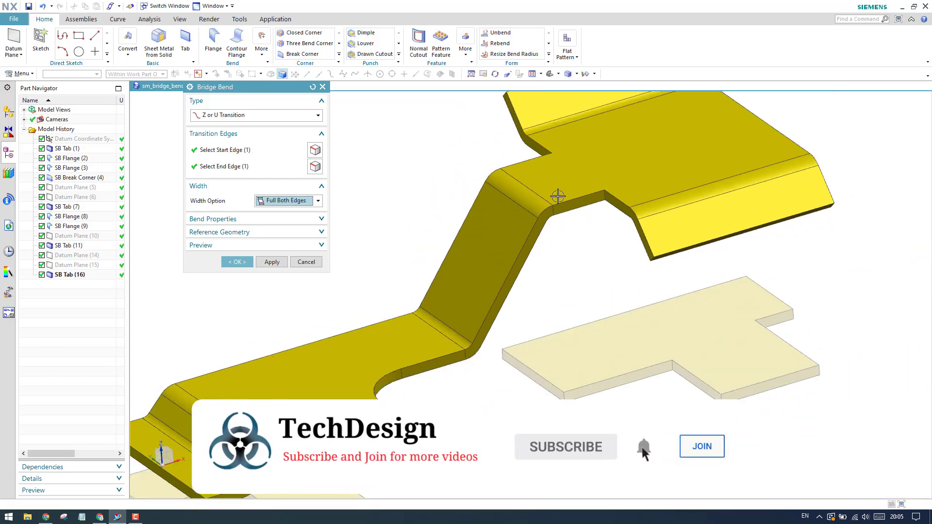
{"action": "scroll", "coordinate": [558, 197], "scroll_direction": "down", "scroll_amount": 1}
{"action": "scroll", "coordinate": [555, 202], "scroll_direction": "up", "scroll_amount": 2}
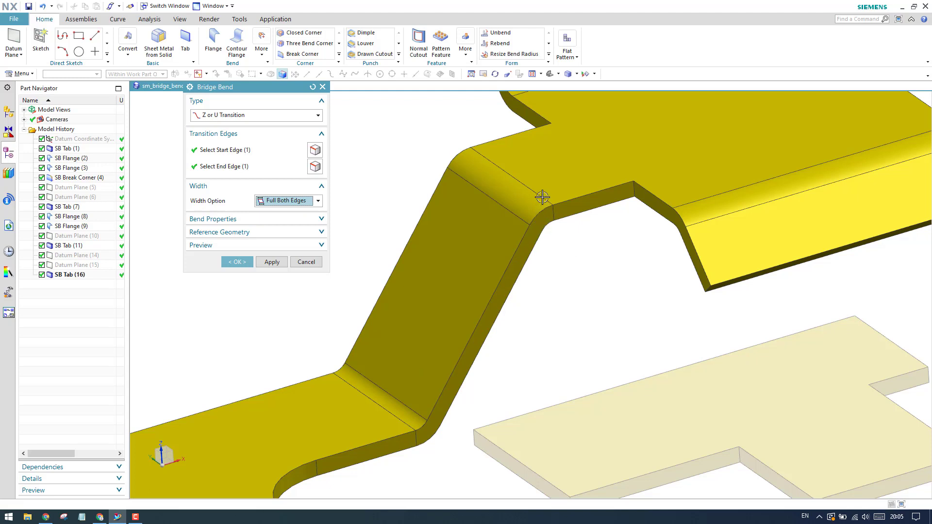
{"action": "scroll", "coordinate": [542, 197], "scroll_direction": "down", "scroll_amount": 5}
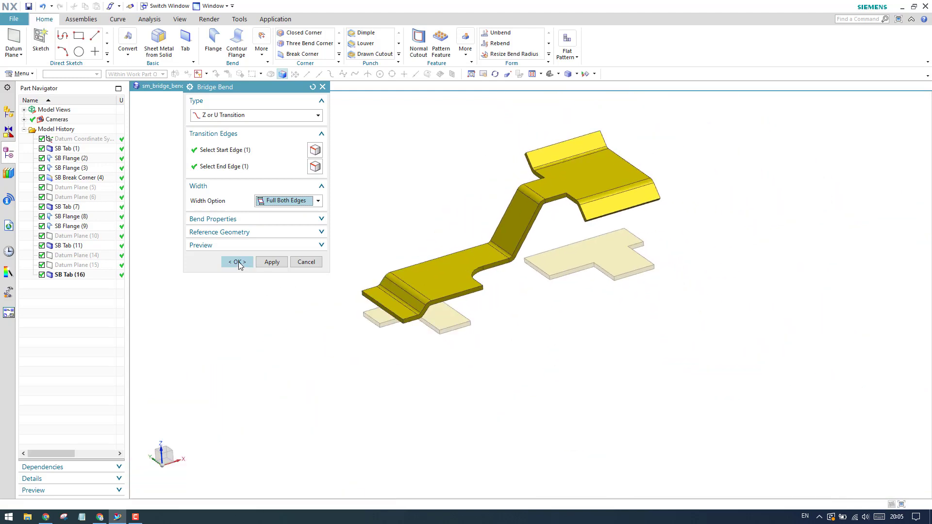
Step: Commit the first bridge, then start a second from the raised flange edge to the right tab edge
{"action": "left_click", "coordinate": [239, 262]}
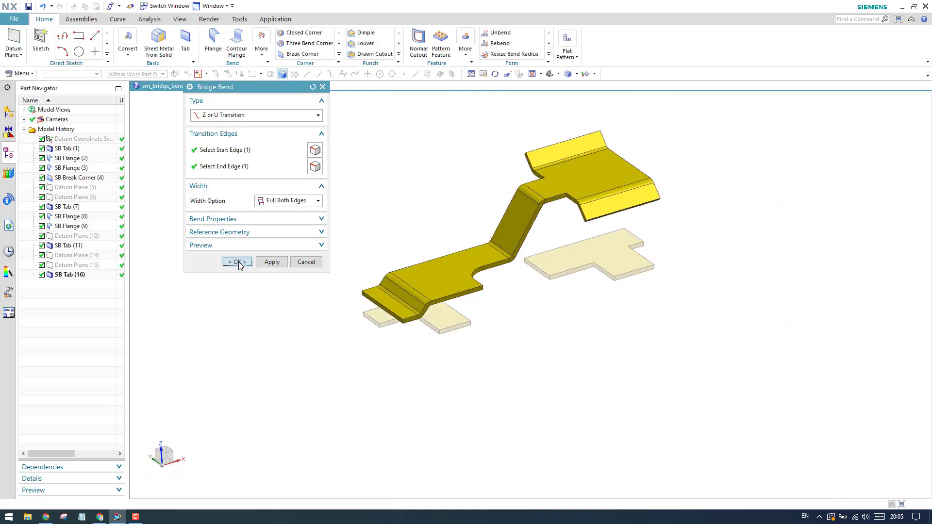
{"action": "left_click", "coordinate": [268, 62]}
{"action": "left_click", "coordinate": [270, 97]}
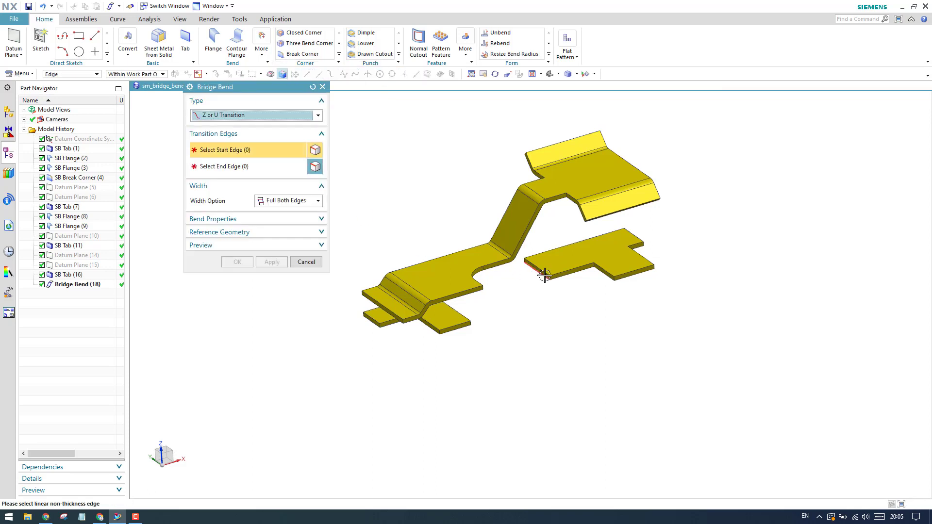
{"action": "scroll", "coordinate": [629, 262], "scroll_direction": "up", "scroll_amount": 3}
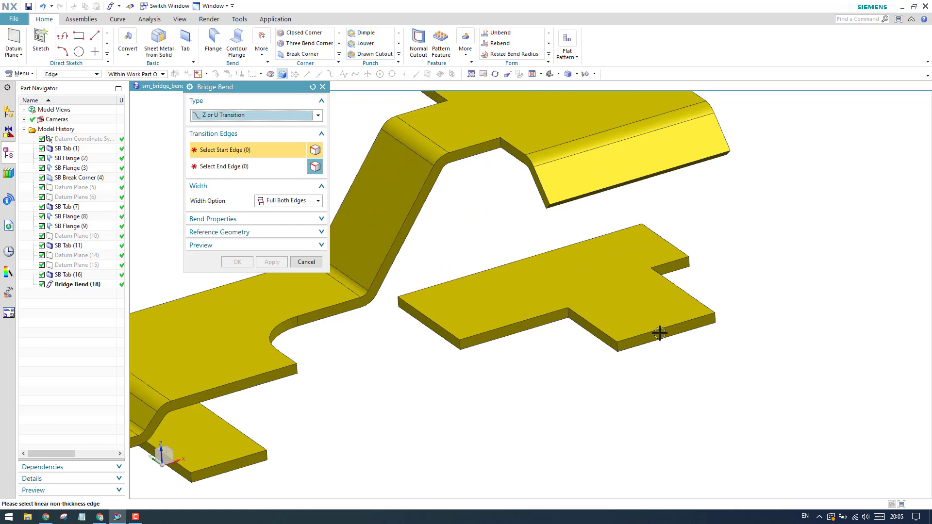
{"action": "scroll", "coordinate": [557, 199], "scroll_direction": "up", "scroll_amount": 3}
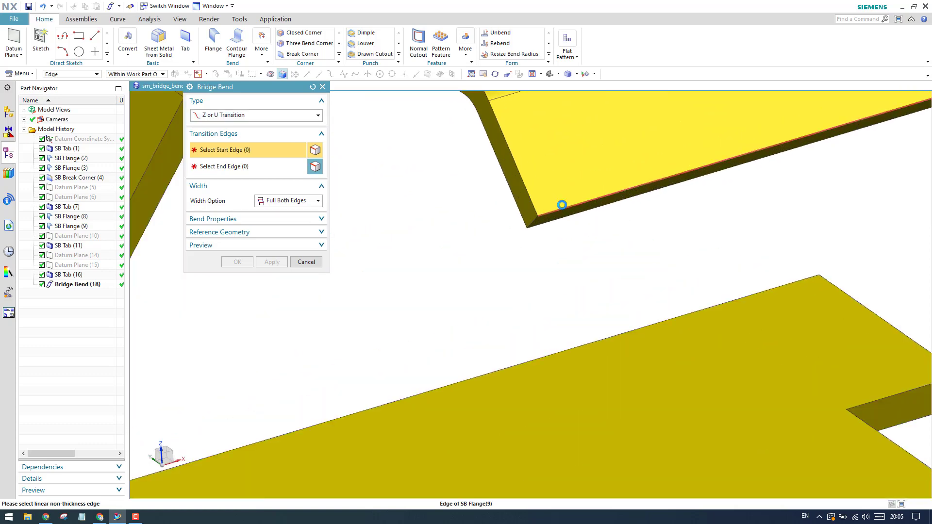
{"action": "left_click", "coordinate": [561, 203]}
{"action": "scroll", "coordinate": [568, 218], "scroll_direction": "down", "scroll_amount": 5}
{"action": "scroll", "coordinate": [600, 308], "scroll_direction": "up", "scroll_amount": 5}
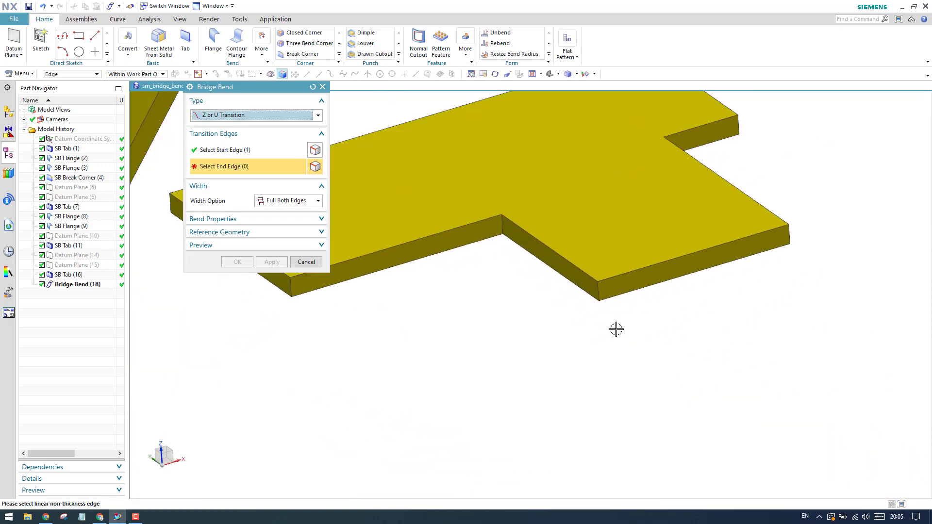
{"action": "left_click", "coordinate": [610, 298]}
Step: Keep the second bridge's Width Option at Full Both Edges and create it
{"action": "scroll", "coordinate": [615, 357], "scroll_direction": "down", "scroll_amount": 5}
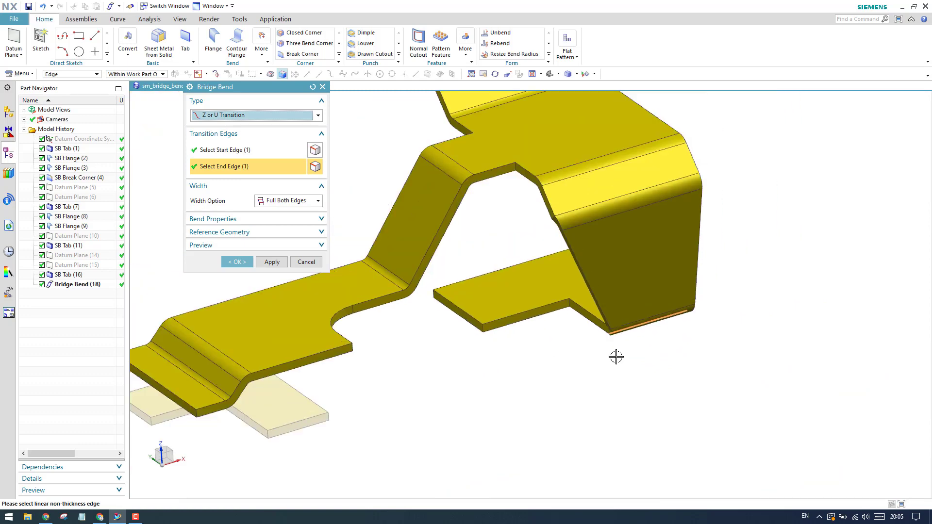
{"action": "middle_click_drag", "start_coordinate": [594, 288], "coordinate": [622, 275]}
{"action": "scroll", "coordinate": [558, 205], "scroll_direction": "up", "scroll_amount": 3}
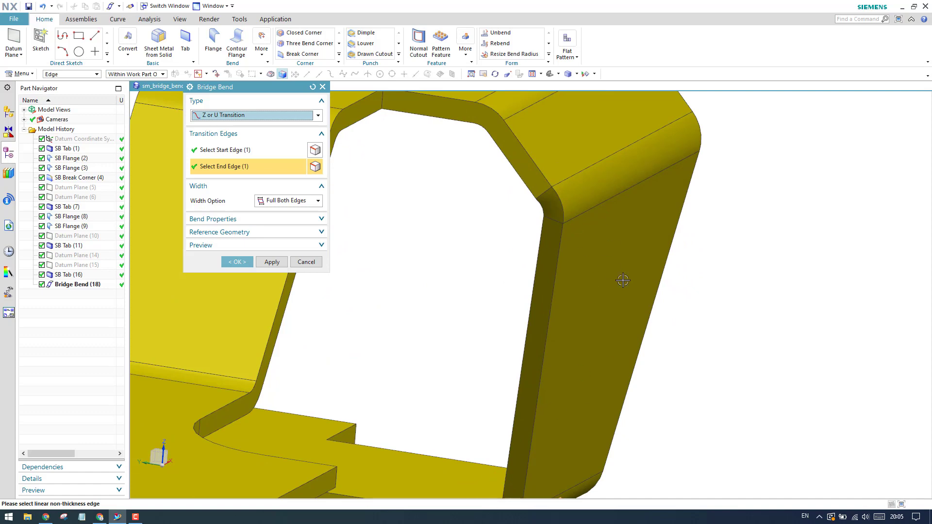
{"action": "scroll", "coordinate": [619, 247], "scroll_direction": "down", "scroll_amount": 5}
{"action": "middle_click_drag", "start_coordinate": [615, 242], "coordinate": [583, 244]}
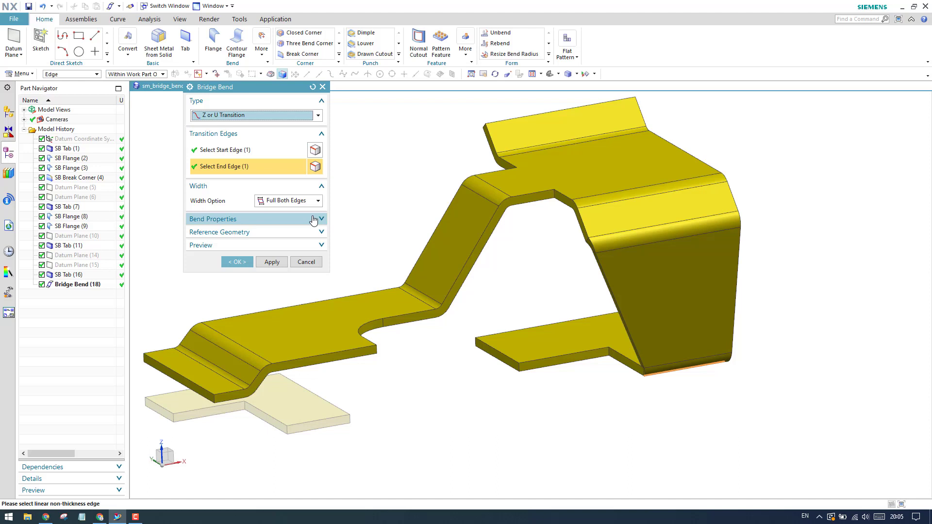
{"action": "left_click", "coordinate": [304, 204]}
{"action": "left_click", "coordinate": [294, 210]}
{"action": "left_click", "coordinate": [294, 205]}
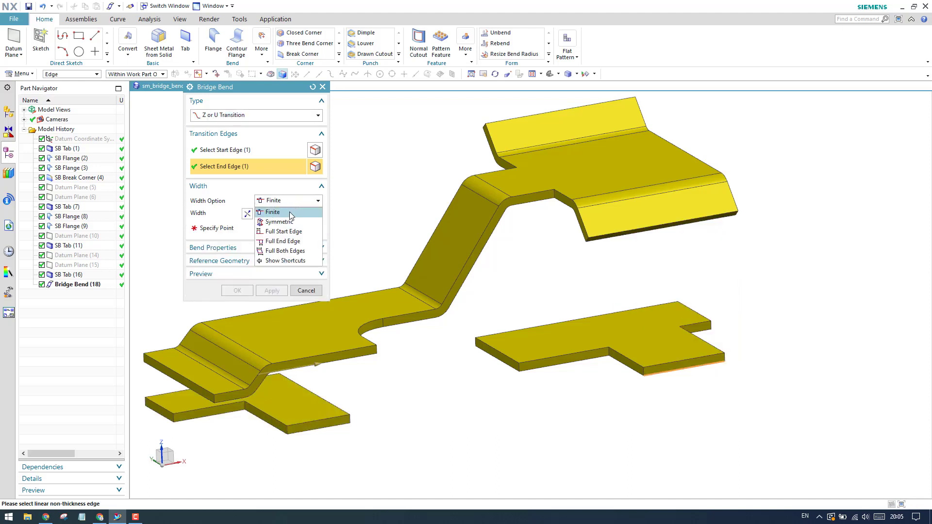
{"action": "left_click", "coordinate": [292, 256]}
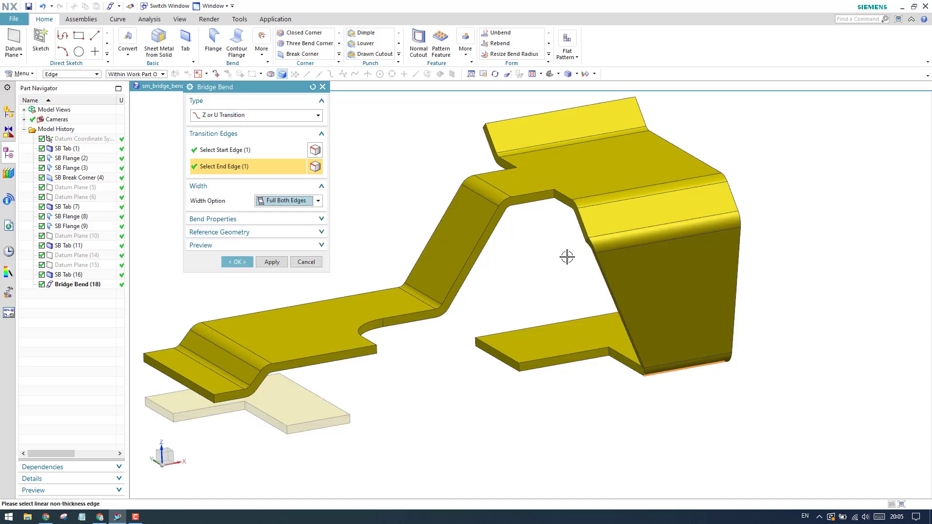
{"action": "scroll", "coordinate": [593, 258], "scroll_direction": "down", "scroll_amount": 3}
{"action": "left_click", "coordinate": [228, 262]}
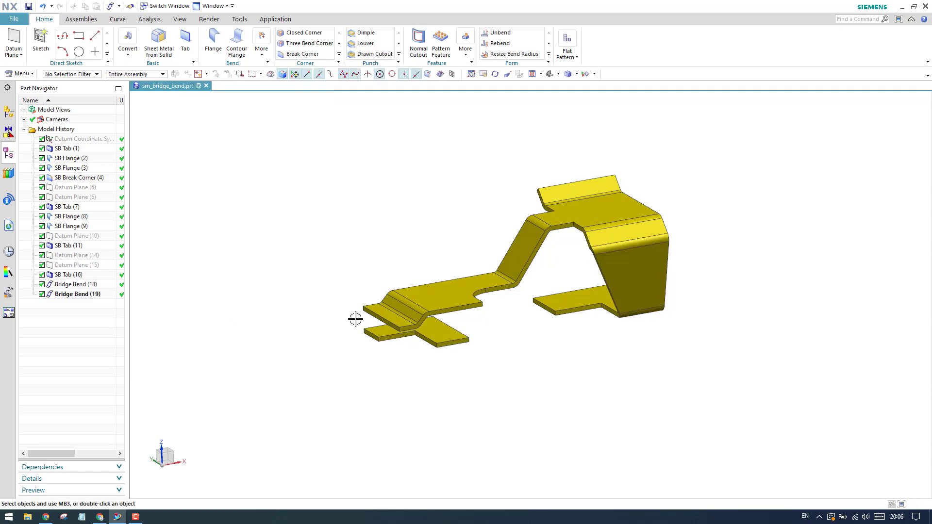
Step: Start a new Bridge Bend and switch its Type to Fold Transition
{"action": "left_click", "coordinate": [266, 52]}
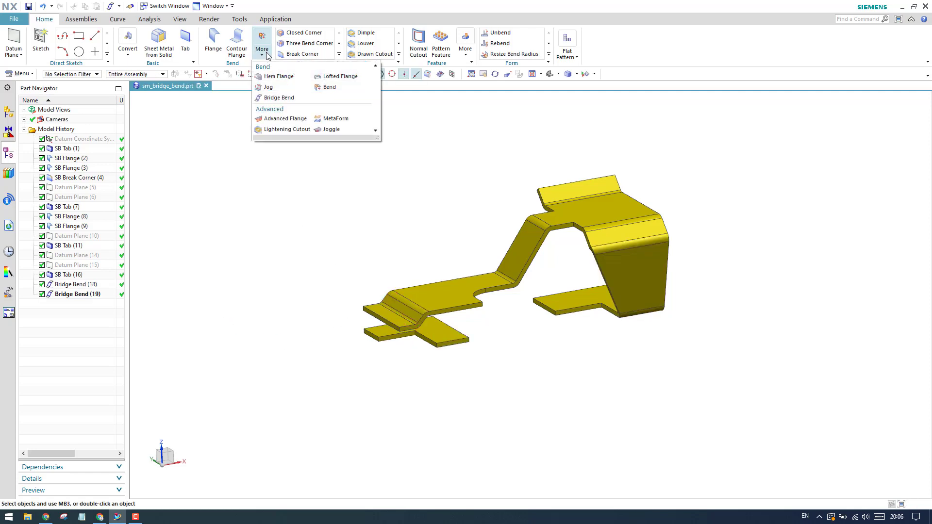
{"action": "left_click", "coordinate": [280, 96]}
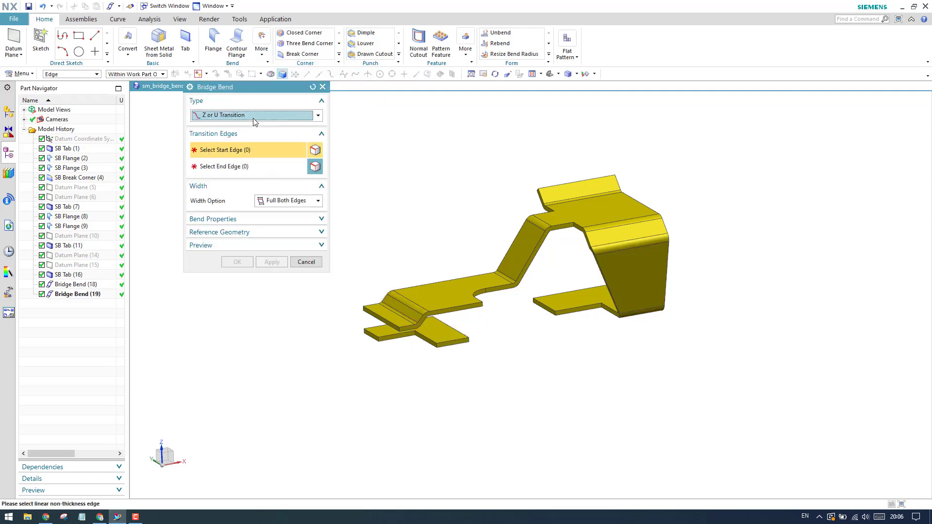
{"action": "left_click", "coordinate": [253, 116]}
{"action": "left_click", "coordinate": [249, 137]}
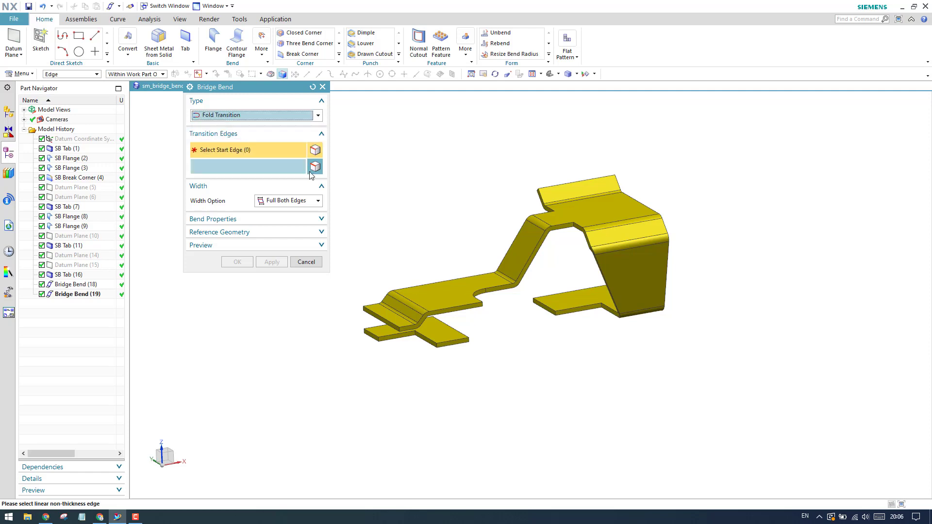
{"action": "scroll", "coordinate": [429, 247], "scroll_direction": "up", "scroll_amount": 2}
{"action": "scroll", "coordinate": [430, 248], "scroll_direction": "up", "scroll_amount": 2}
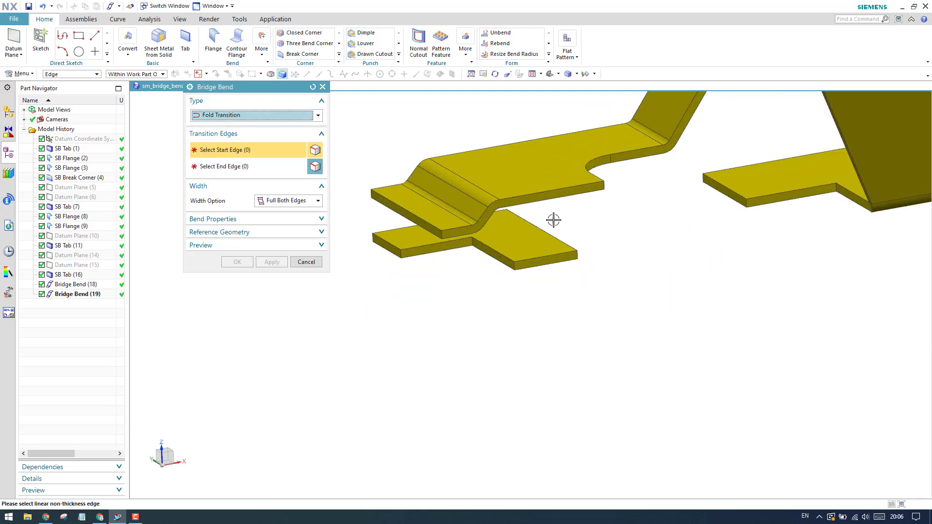
{"action": "scroll", "coordinate": [534, 225], "scroll_direction": "down", "scroll_amount": 3}
{"action": "scroll", "coordinate": [489, 221], "scroll_direction": "up", "scroll_amount": 4}
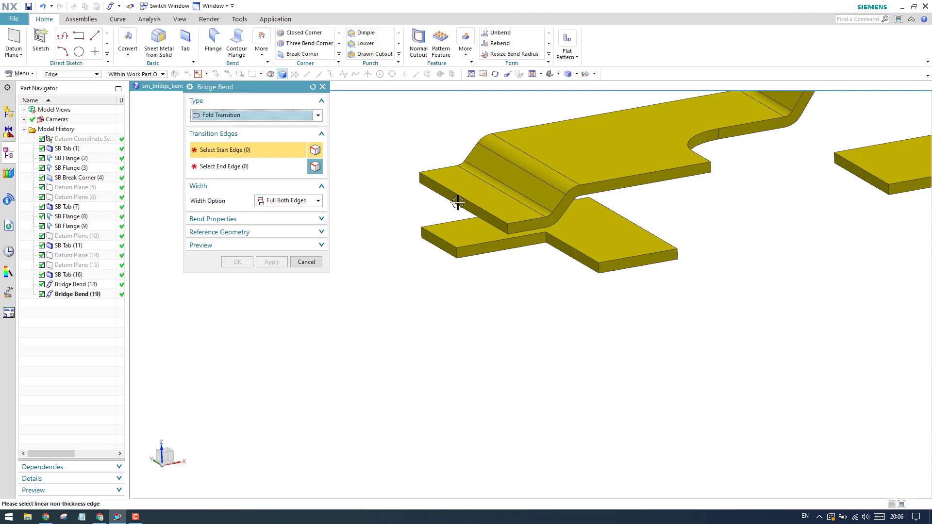
{"action": "scroll", "coordinate": [458, 189], "scroll_direction": "up", "scroll_amount": 2}
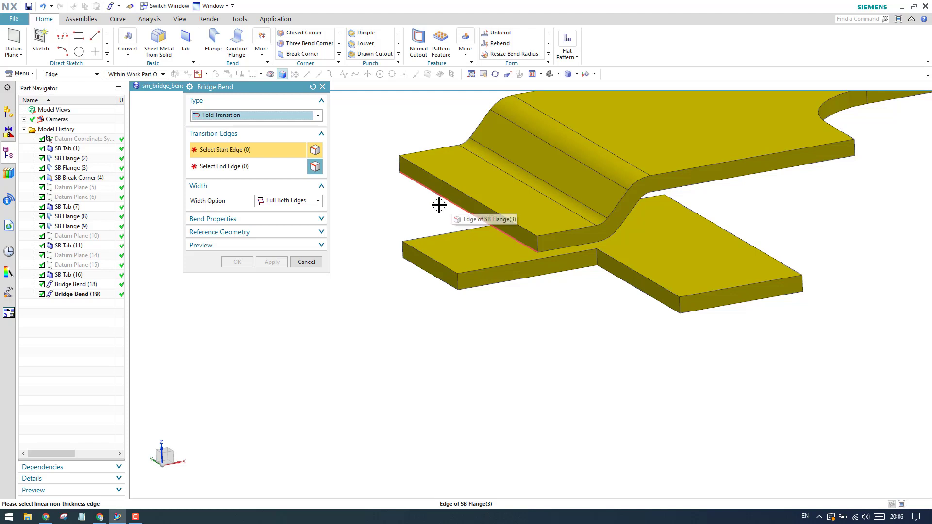
Step: Pick the upper flange's front edge as start and SB Tab(16)'s front edge as end, checking front and trimetric views
{"action": "left_click", "coordinate": [430, 170]}
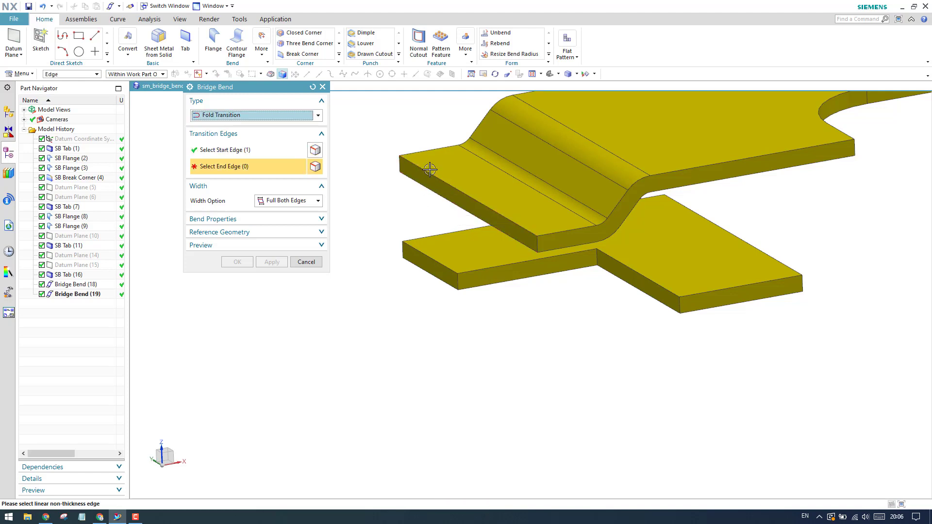
{"action": "scroll", "coordinate": [431, 171], "scroll_direction": "up", "scroll_amount": 4}
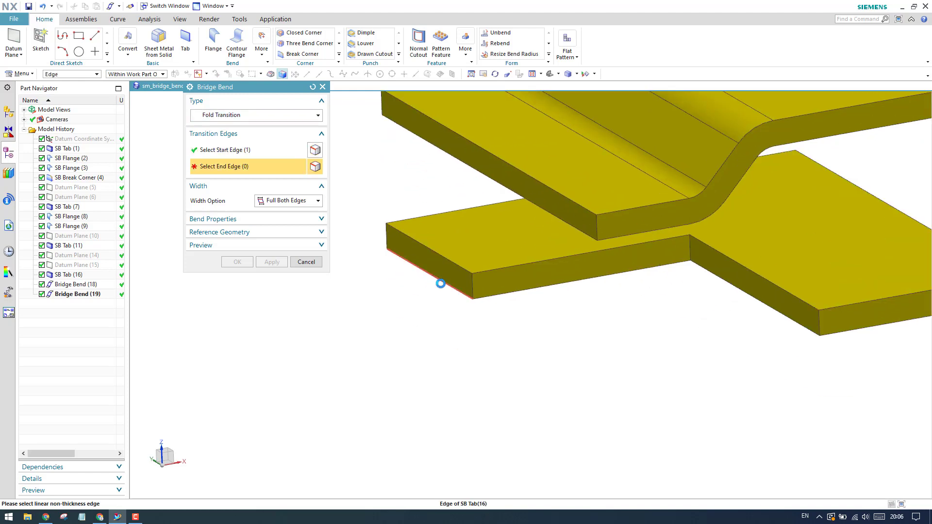
{"action": "left_click", "coordinate": [440, 284]}
{"action": "scroll", "coordinate": [548, 277], "scroll_direction": "down", "scroll_amount": 3}
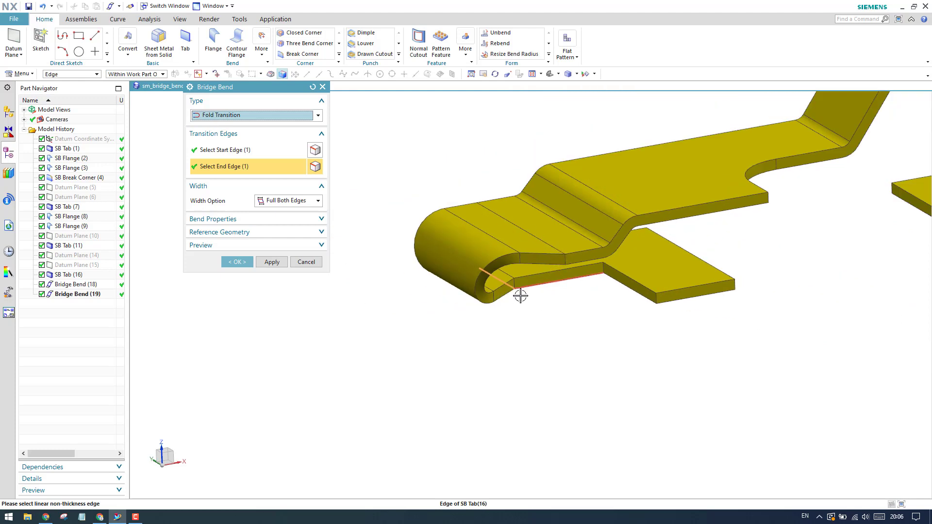
{"action": "key", "text": "ctrl+alt+f"}
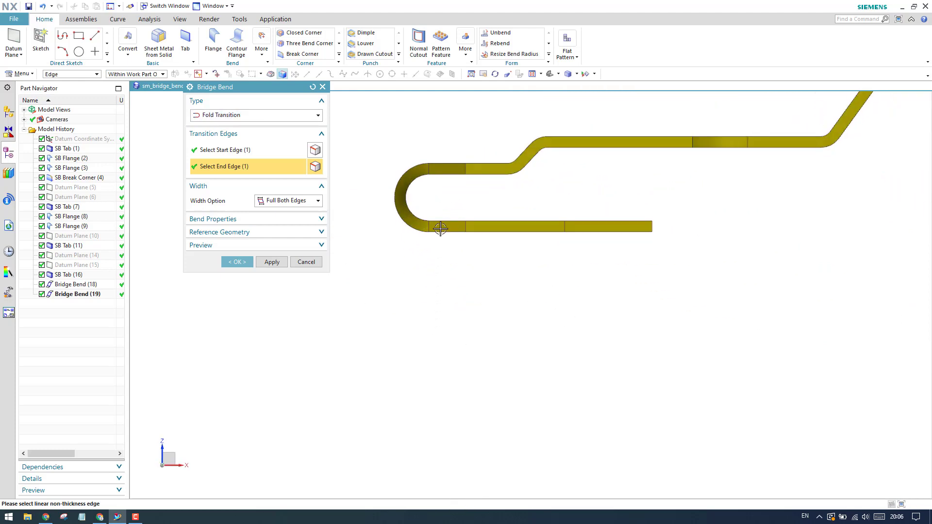
{"action": "key", "text": "Home"}
{"action": "scroll", "coordinate": [489, 259], "scroll_direction": "up", "scroll_amount": 3}
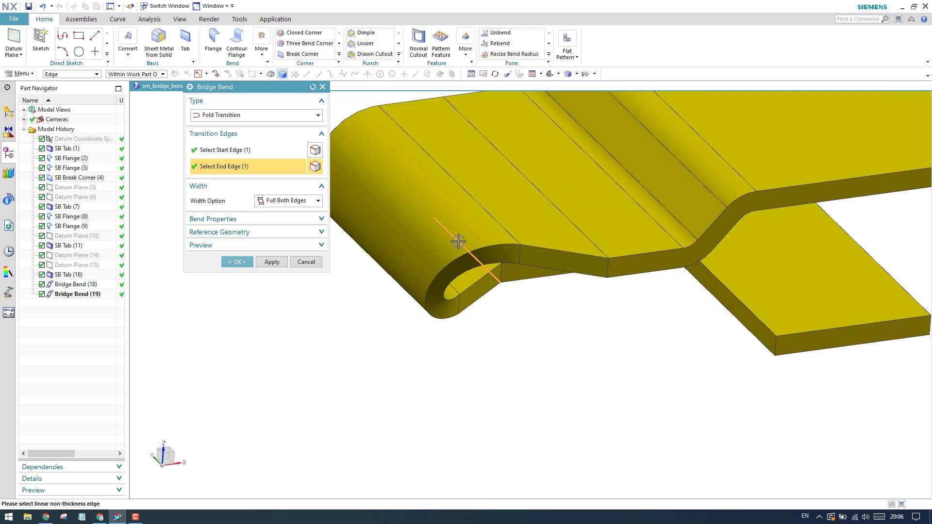
{"action": "scroll", "coordinate": [458, 241], "scroll_direction": "down", "scroll_amount": 3}
Step: Expand the 10 mm bend length and Reference Geometry options, and activate Specify Plane
{"action": "left_click", "coordinate": [245, 220]}
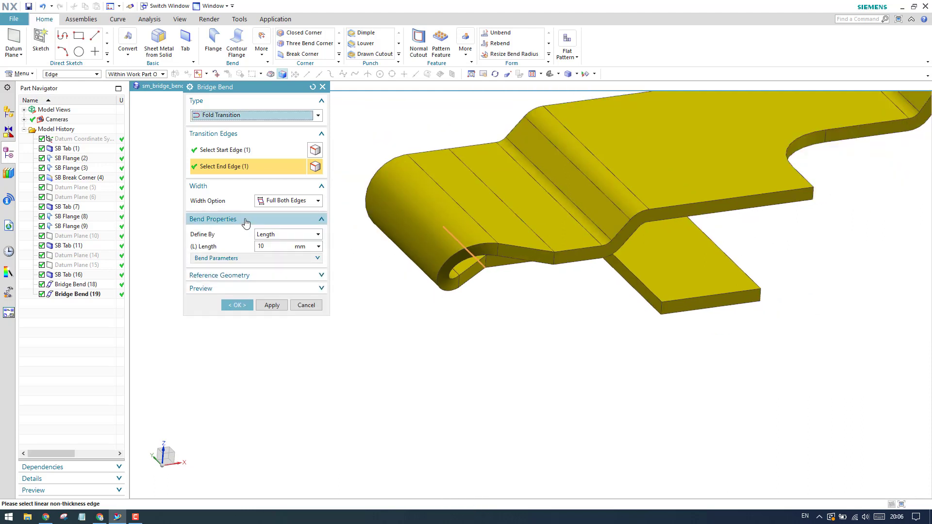
{"action": "left_click", "coordinate": [250, 280]}
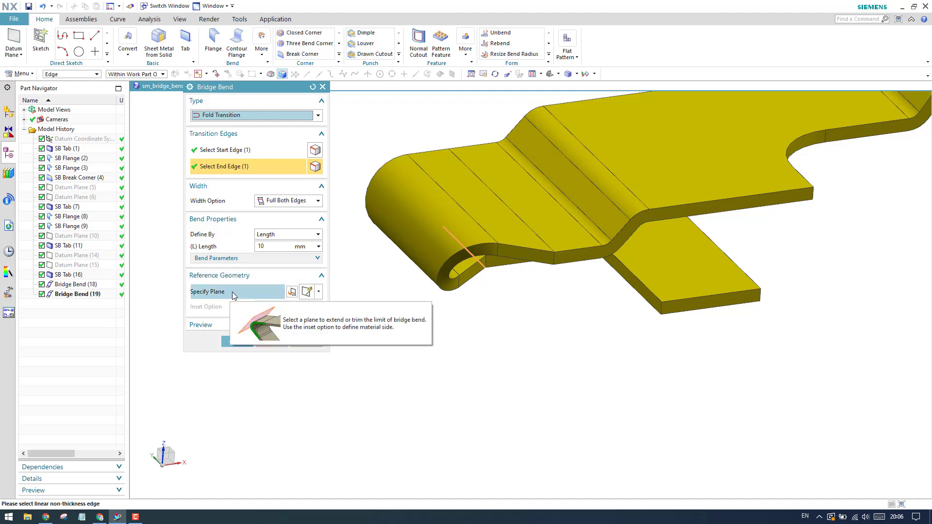
{"action": "left_click", "coordinate": [233, 293]}
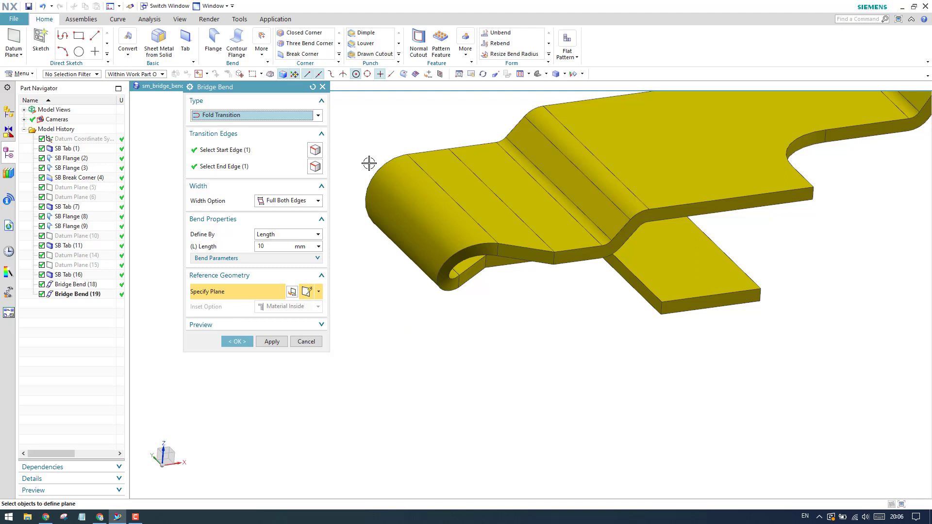
{"action": "scroll", "coordinate": [449, 240], "scroll_direction": "down", "scroll_amount": 2}
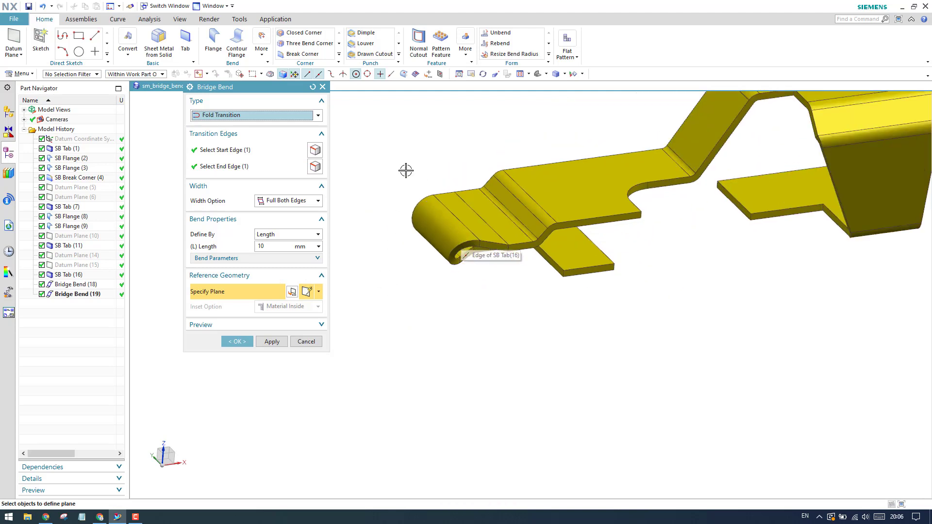
{"action": "scroll", "coordinate": [437, 217], "scroll_direction": "up", "scroll_amount": 2}
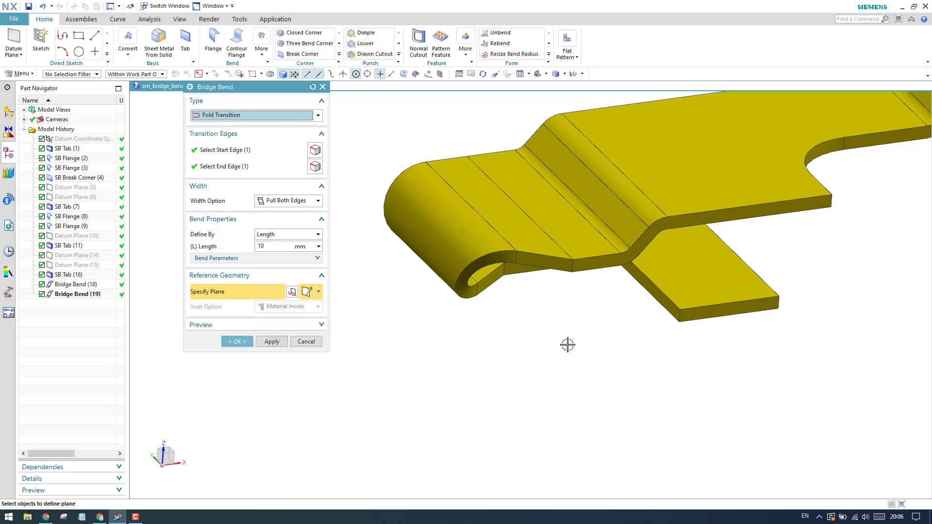
{"action": "middle_click_drag", "start_coordinate": [511, 322], "coordinate": [481, 270]}
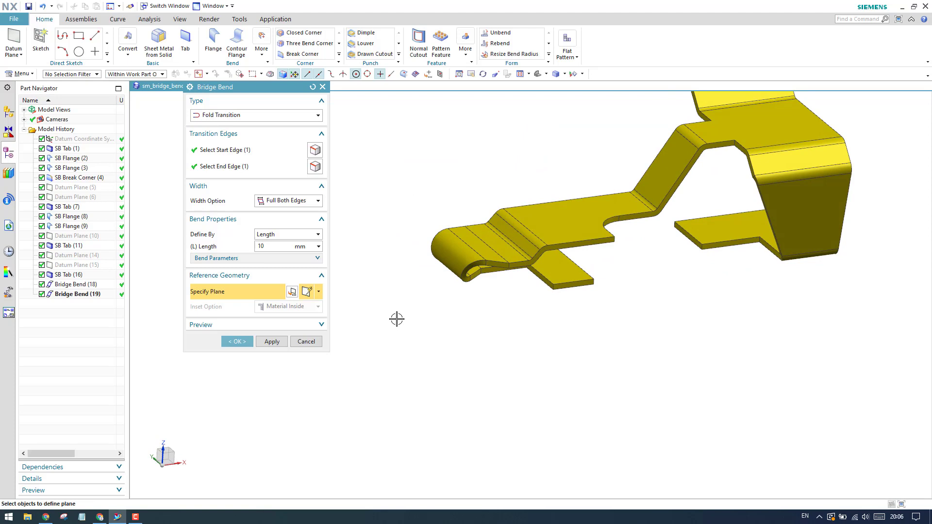